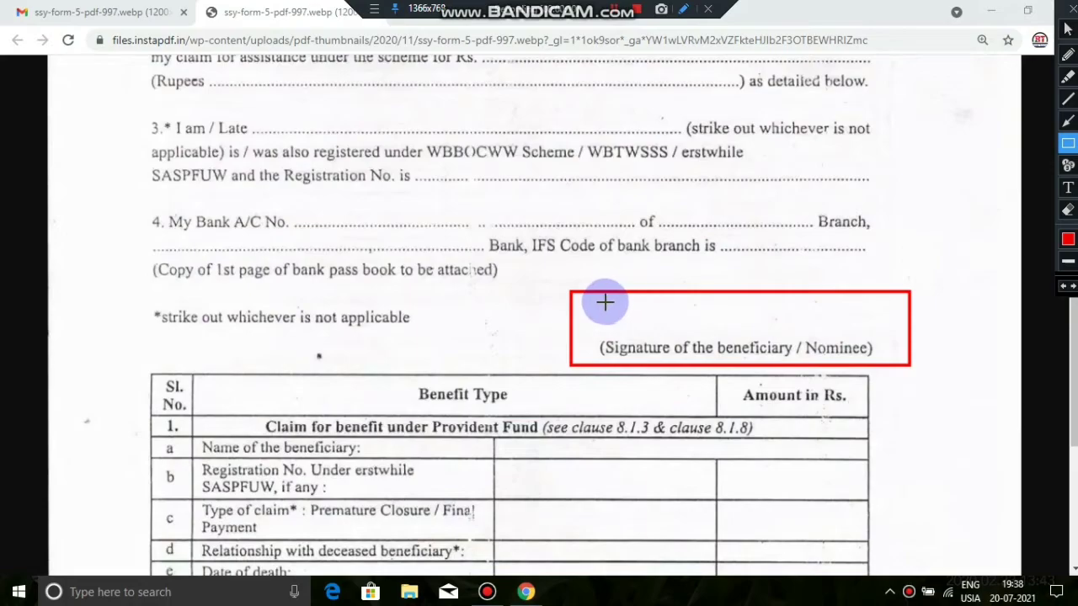
- Outline the blank signing space above the beneficiary/nominee signature label with a second, inner red rectangle
{"action": "mouse_move", "coordinate": [604, 301]}
{"action": "left_mouse_down"}
{"action": "mouse_move", "coordinate": [664, 325]}
{"action": "mouse_move", "coordinate": [880, 329]}
{"action": "left_mouse_up"}
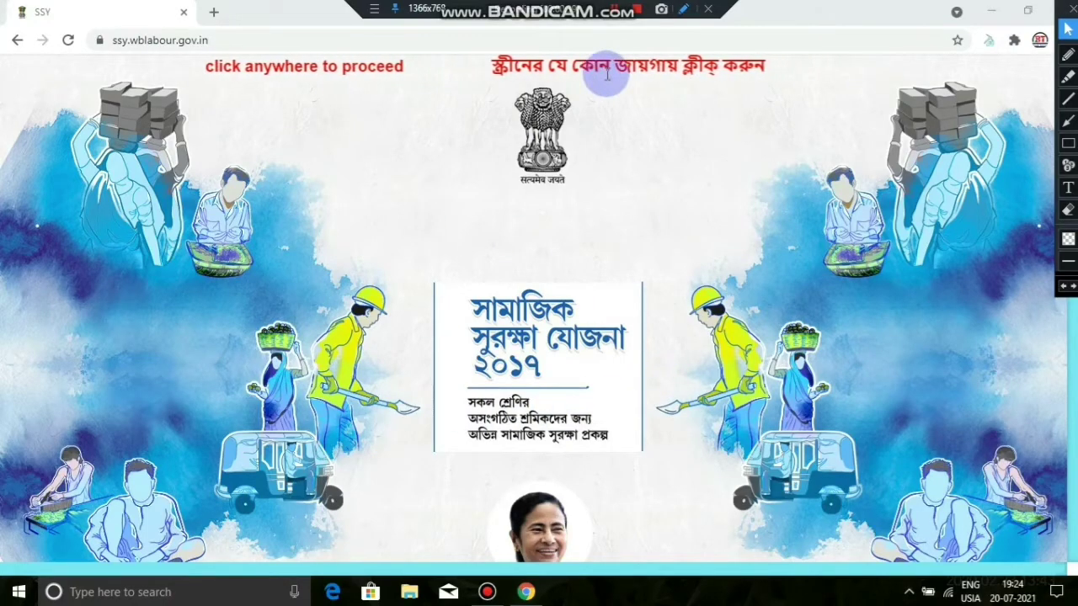
- Enter the SSY portal from its welcome page and open the Nominee Claim Entry form
{"action": "left_click", "coordinate": [771, 99]}
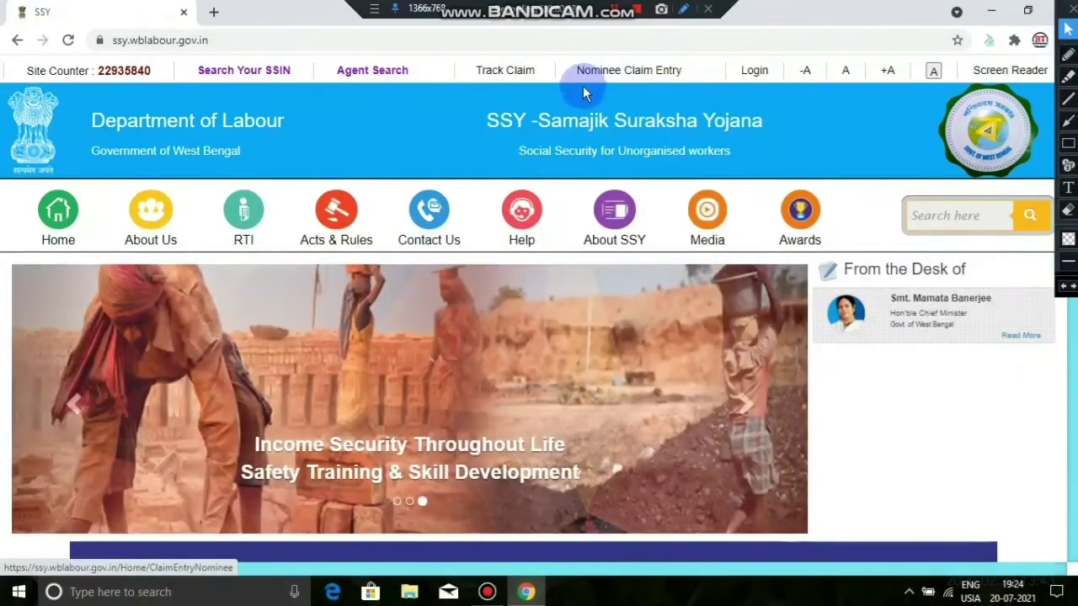
{"action": "left_click", "coordinate": [603, 73]}
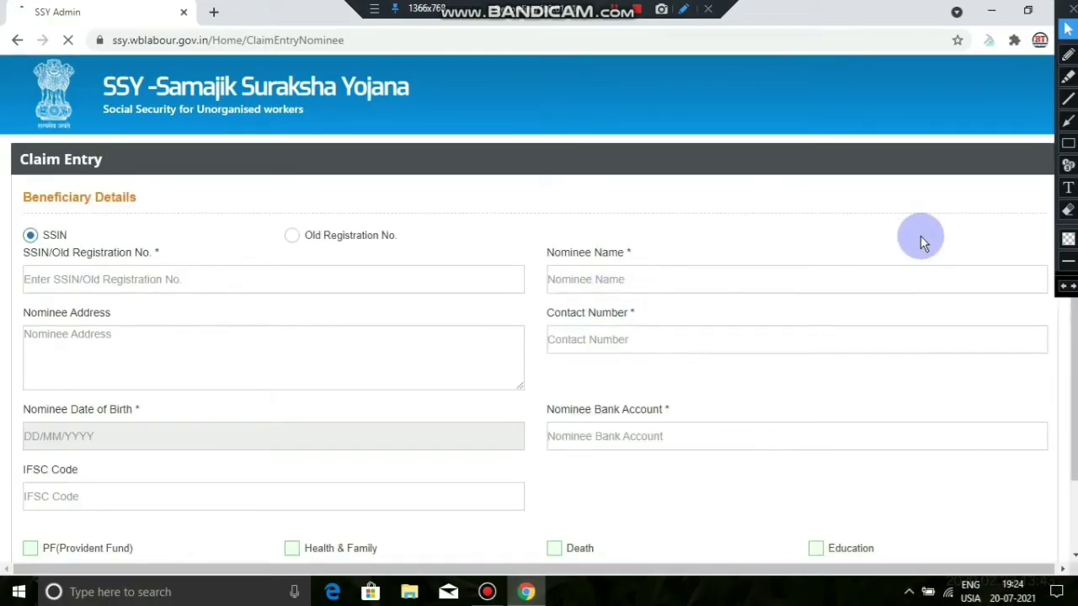
- Outline the Claim Entry and Beneficiary Details headings and the SSIN and Old Registration No. options with red rectangles
{"action": "scroll", "coordinate": [920, 236], "scroll_direction": "down", "scroll_amount": 1}
{"action": "left_click", "coordinate": [1067, 143]}
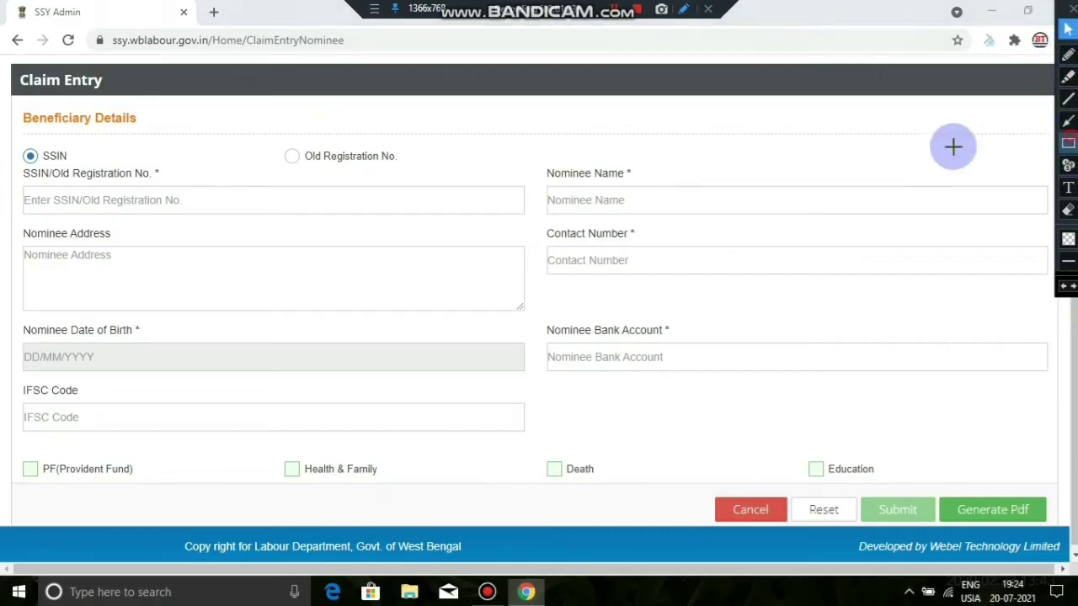
{"action": "mouse_move", "coordinate": [10, 69]}
{"action": "left_mouse_down"}
{"action": "mouse_move", "coordinate": [89, 101]}
{"action": "mouse_move", "coordinate": [133, 101]}
{"action": "left_mouse_up"}
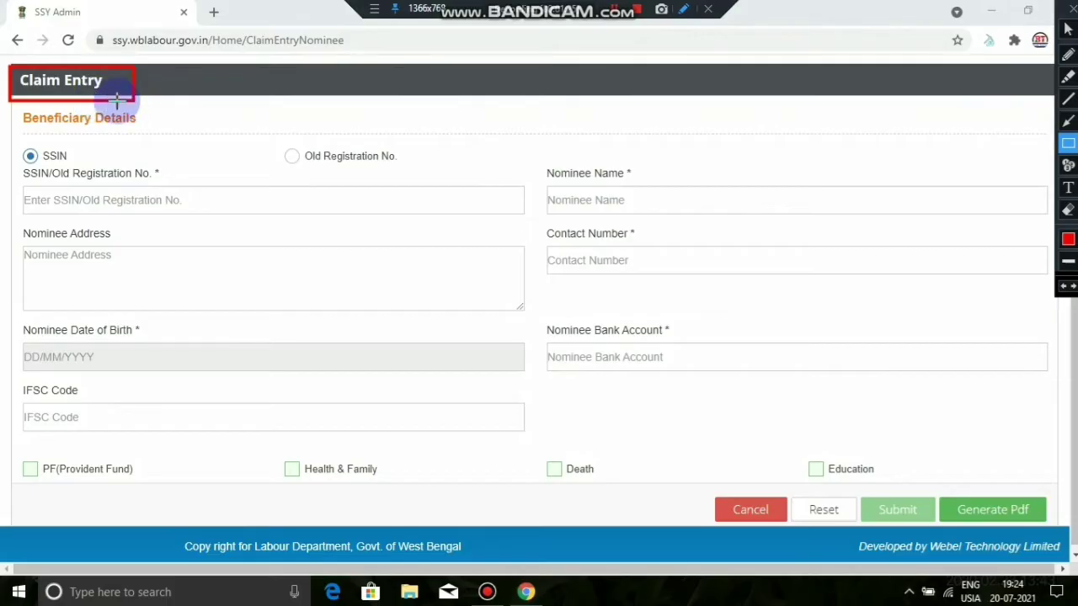
{"action": "mouse_move", "coordinate": [16, 104]}
{"action": "left_mouse_down"}
{"action": "mouse_move", "coordinate": [121, 137]}
{"action": "mouse_move", "coordinate": [196, 124]}
{"action": "left_mouse_up"}
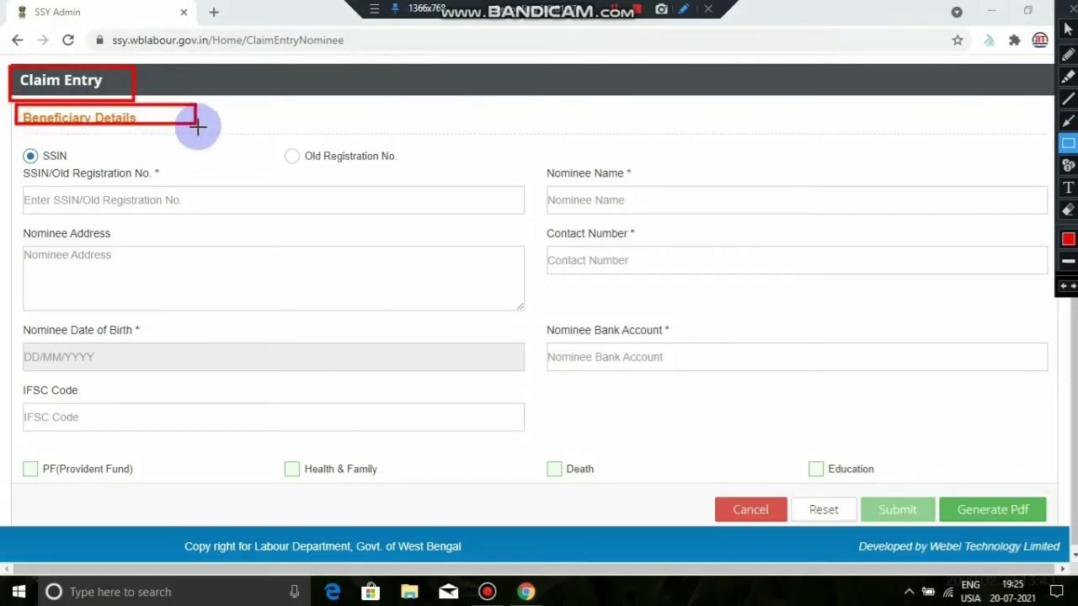
{"action": "left_click_drag", "start_coordinate": [8, 138], "coordinate": [93, 168]}
{"action": "mouse_move", "coordinate": [273, 140]}
{"action": "left_mouse_down"}
{"action": "mouse_move", "coordinate": [313, 174]}
{"action": "mouse_move", "coordinate": [435, 170]}
{"action": "left_mouse_up"}
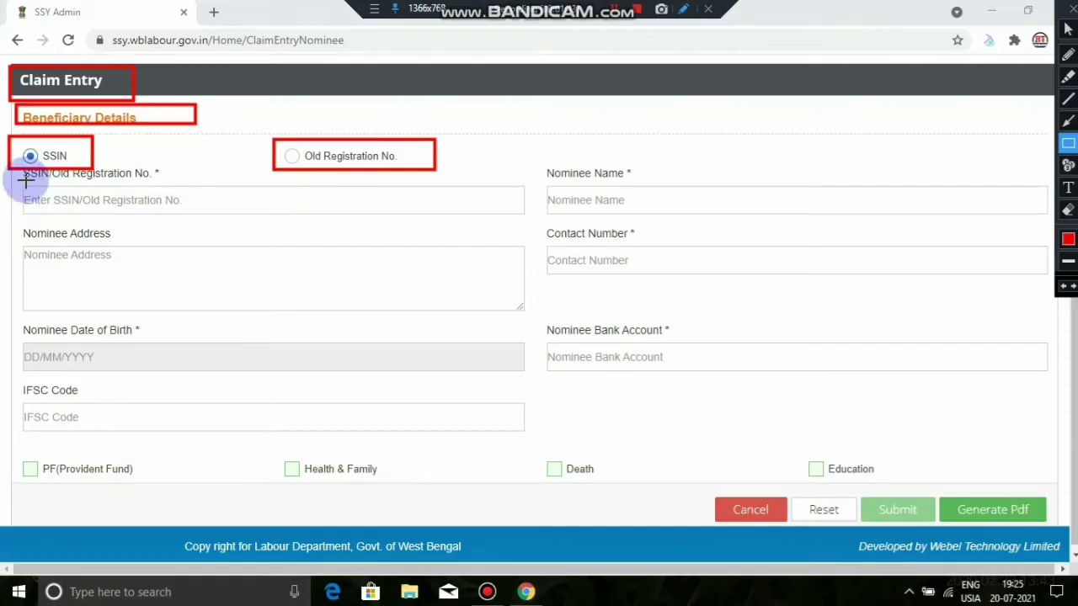
- Mark the SSIN/Old Registration No., Nominee Name and Nominee Address fields with red rectangles
{"action": "mouse_move", "coordinate": [15, 183]}
{"action": "left_mouse_down"}
{"action": "mouse_move", "coordinate": [115, 217]}
{"action": "mouse_move", "coordinate": [330, 217]}
{"action": "left_mouse_up"}
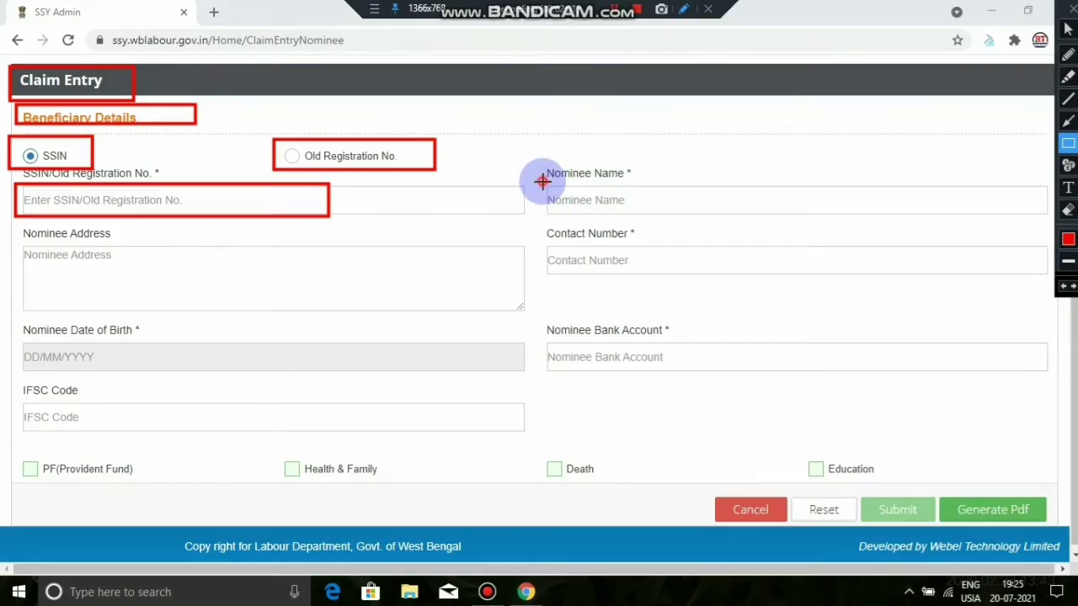
{"action": "mouse_move", "coordinate": [541, 182]}
{"action": "left_mouse_down"}
{"action": "mouse_move", "coordinate": [673, 218]}
{"action": "mouse_move", "coordinate": [753, 216]}
{"action": "left_mouse_up"}
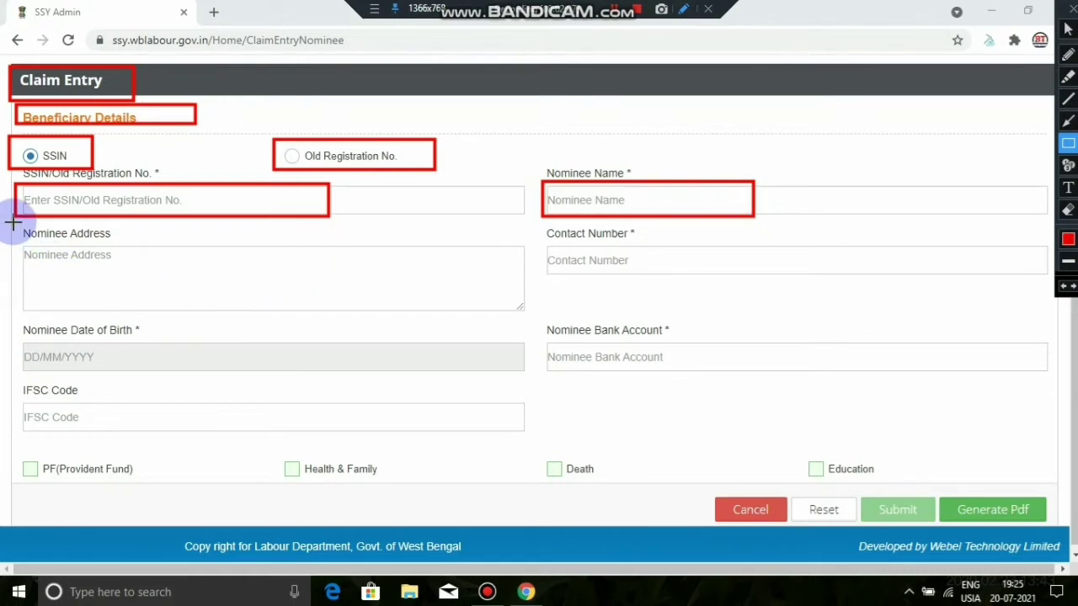
{"action": "mouse_move", "coordinate": [12, 221]}
{"action": "left_mouse_down"}
{"action": "mouse_move", "coordinate": [35, 293]}
{"action": "mouse_move", "coordinate": [72, 315]}
{"action": "mouse_move", "coordinate": [523, 322]}
{"action": "left_mouse_up"}
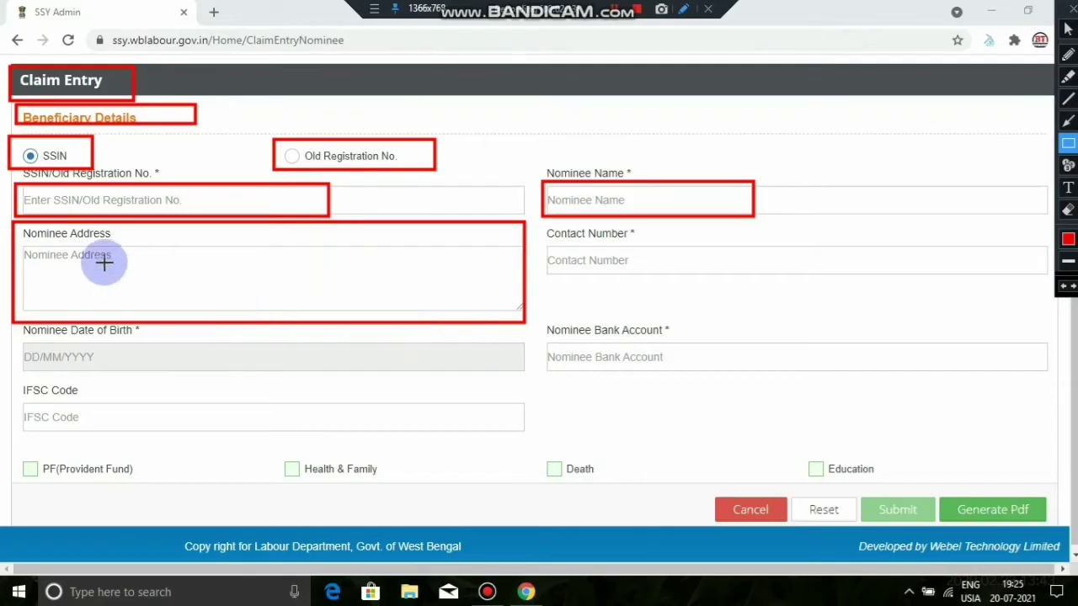
{"action": "left_click_drag", "start_coordinate": [103, 262], "coordinate": [248, 303]}
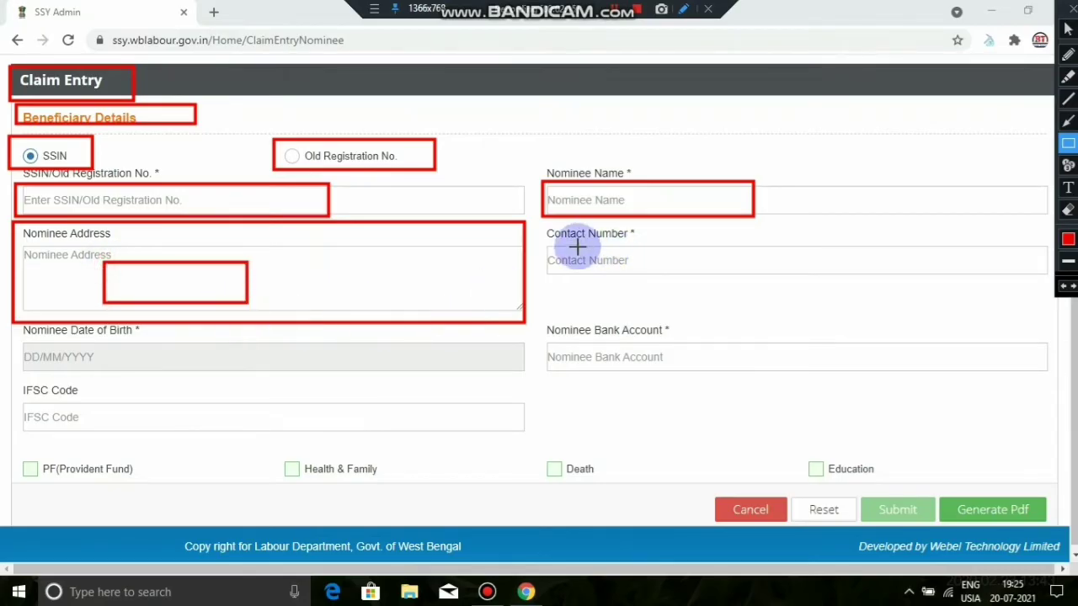
- Mark the Contact Number, Nominee Date of Birth, Nominee Bank Account and IFSC Code fields with red rectangles
{"action": "mouse_move", "coordinate": [531, 225]}
{"action": "left_mouse_down"}
{"action": "mouse_move", "coordinate": [599, 295]}
{"action": "mouse_move", "coordinate": [1000, 308]}
{"action": "left_mouse_up"}
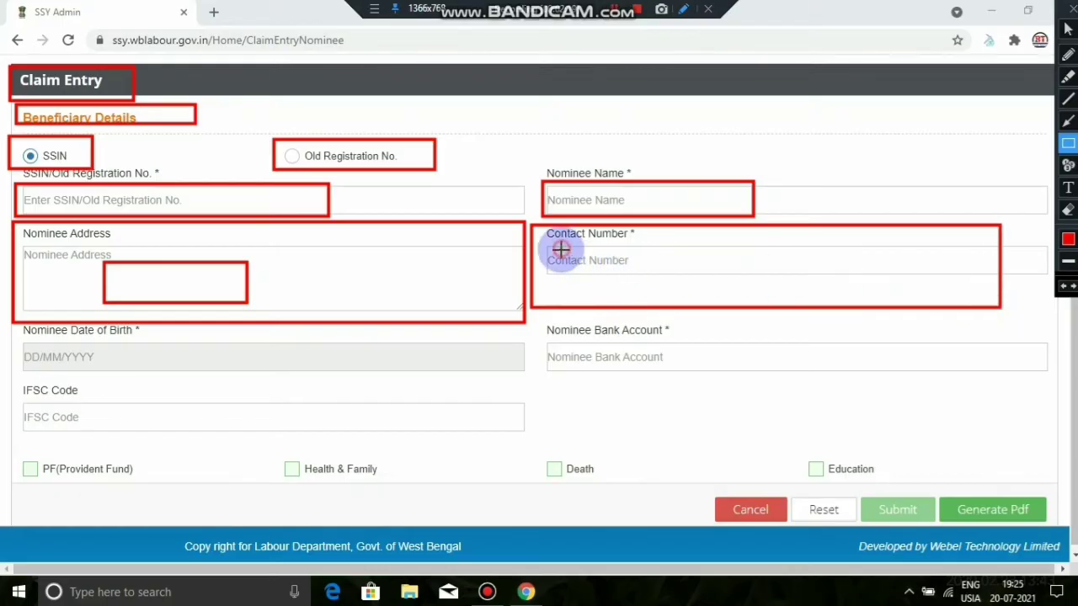
{"action": "left_click_drag", "start_coordinate": [560, 249], "coordinate": [662, 271]}
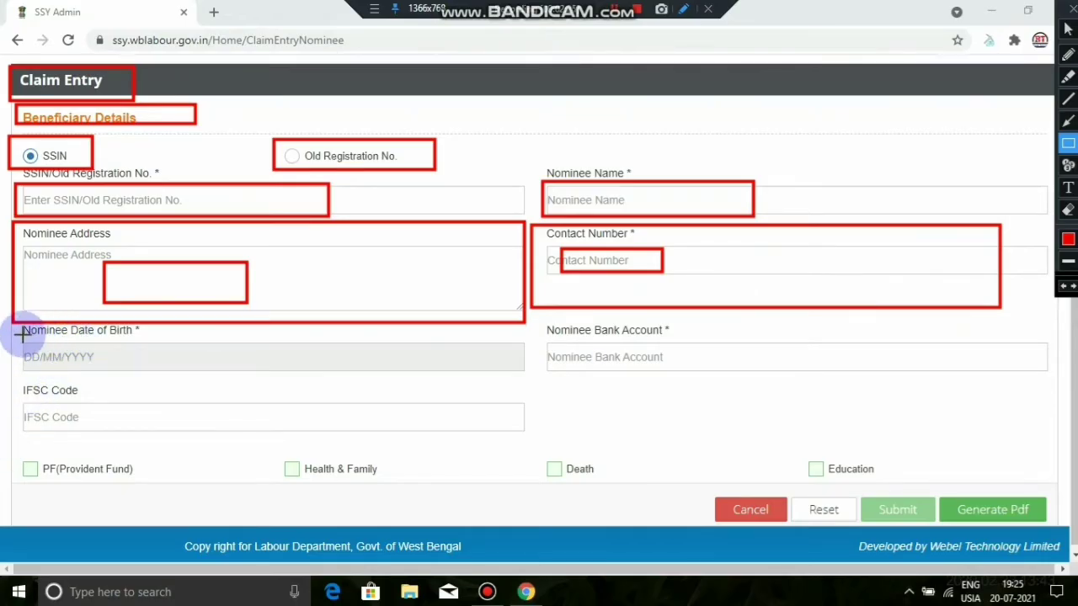
{"action": "mouse_move", "coordinate": [15, 330]}
{"action": "left_mouse_down"}
{"action": "mouse_move", "coordinate": [19, 353]}
{"action": "mouse_move", "coordinate": [77, 385]}
{"action": "mouse_move", "coordinate": [349, 379]}
{"action": "left_mouse_up"}
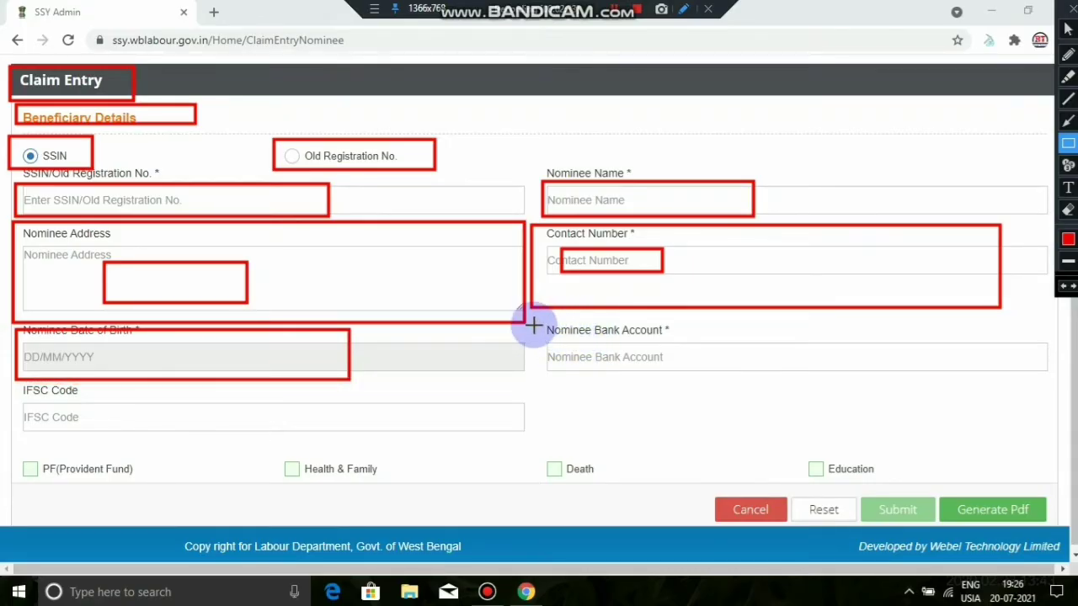
{"action": "mouse_move", "coordinate": [536, 316]}
{"action": "left_mouse_down"}
{"action": "mouse_move", "coordinate": [550, 390]}
{"action": "mouse_move", "coordinate": [859, 387]}
{"action": "mouse_move", "coordinate": [918, 408]}
{"action": "left_mouse_up"}
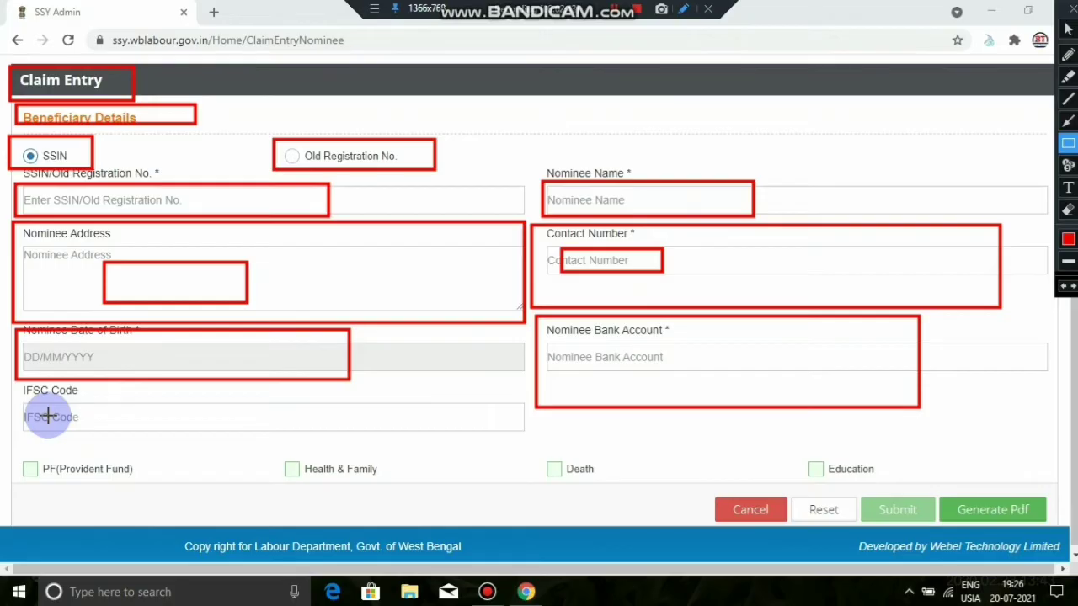
{"action": "left_click_drag", "start_coordinate": [26, 409], "coordinate": [136, 425]}
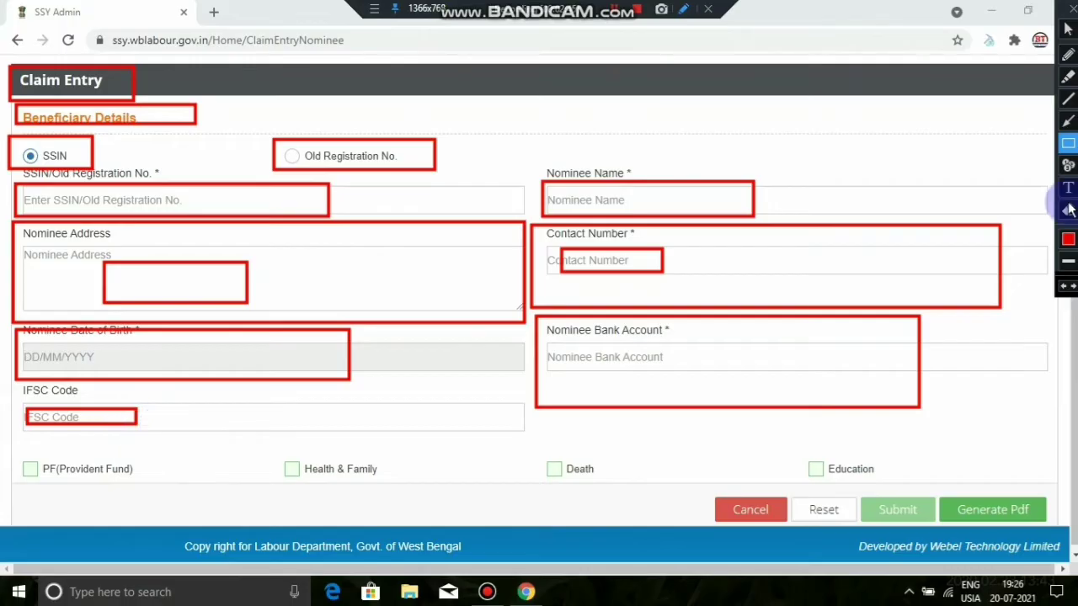
{"action": "left_click", "coordinate": [1067, 211]}
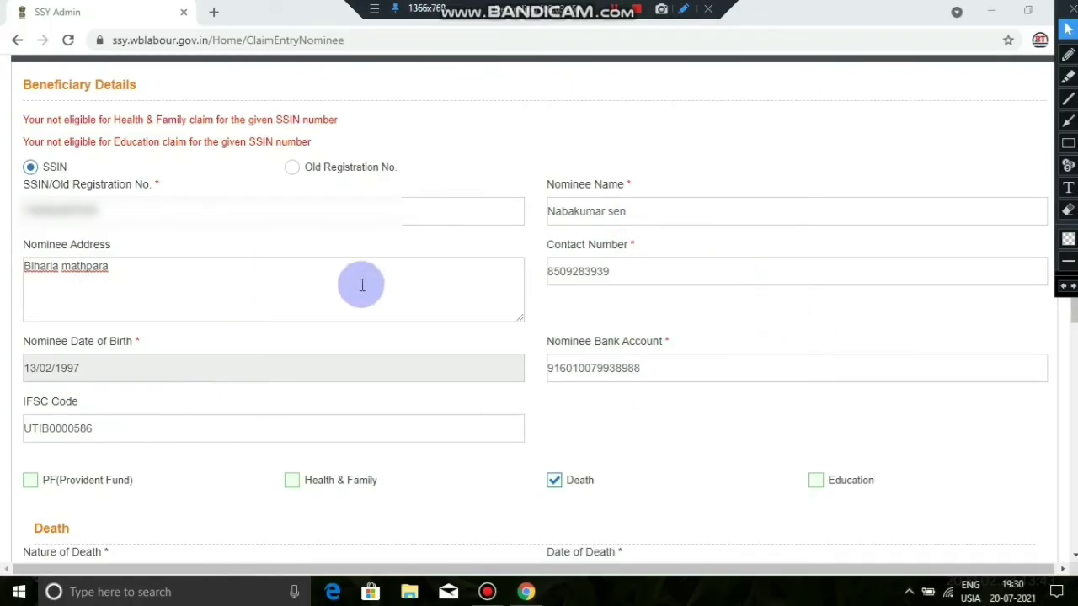
- Examine the filled-in nominee details and the Death section's Nature of Death options, Date of Death and Details of Death fields
{"action": "scroll", "coordinate": [525, 378], "scroll_direction": "up", "scroll_amount": 1}
{"action": "scroll", "coordinate": [337, 396], "scroll_direction": "down", "scroll_amount": 1}
{"action": "scroll", "coordinate": [193, 404], "scroll_direction": "down", "scroll_amount": 4}
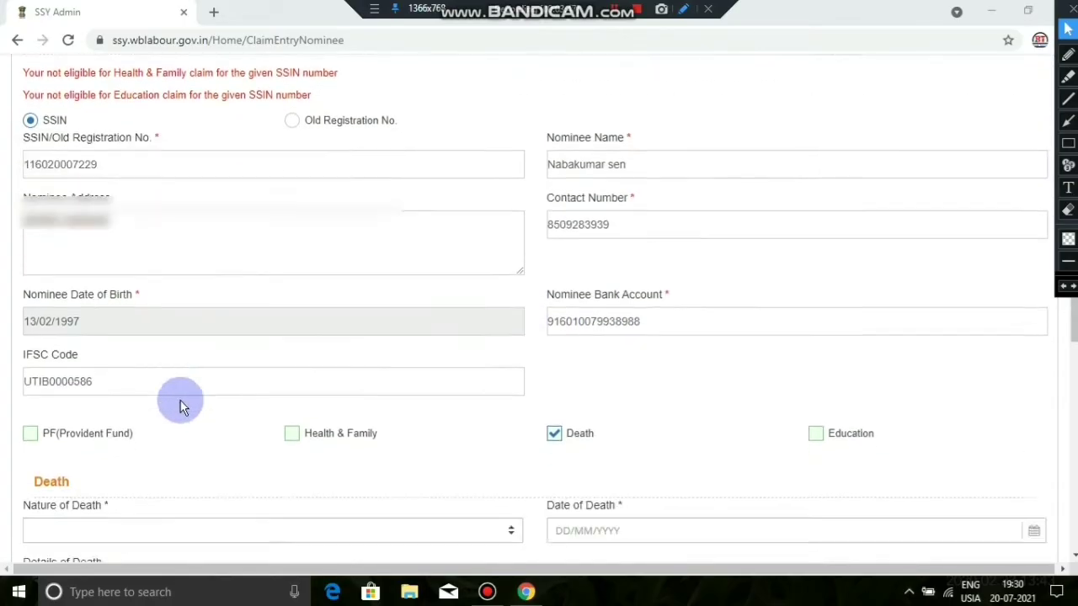
{"action": "left_click", "coordinate": [564, 162]}
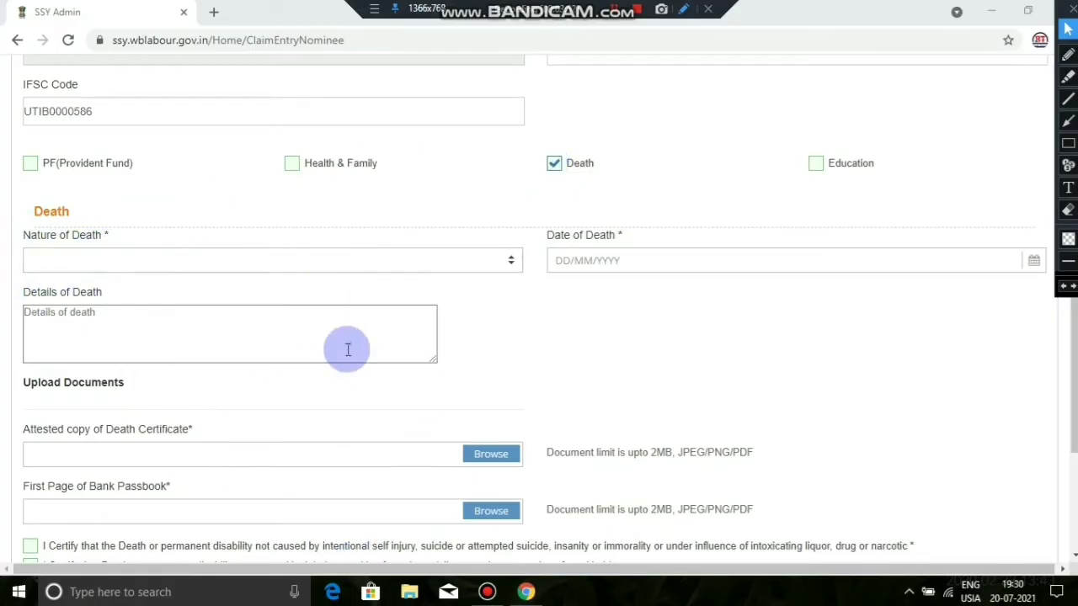
{"action": "scroll", "coordinate": [169, 259], "scroll_direction": "down", "scroll_amount": 1}
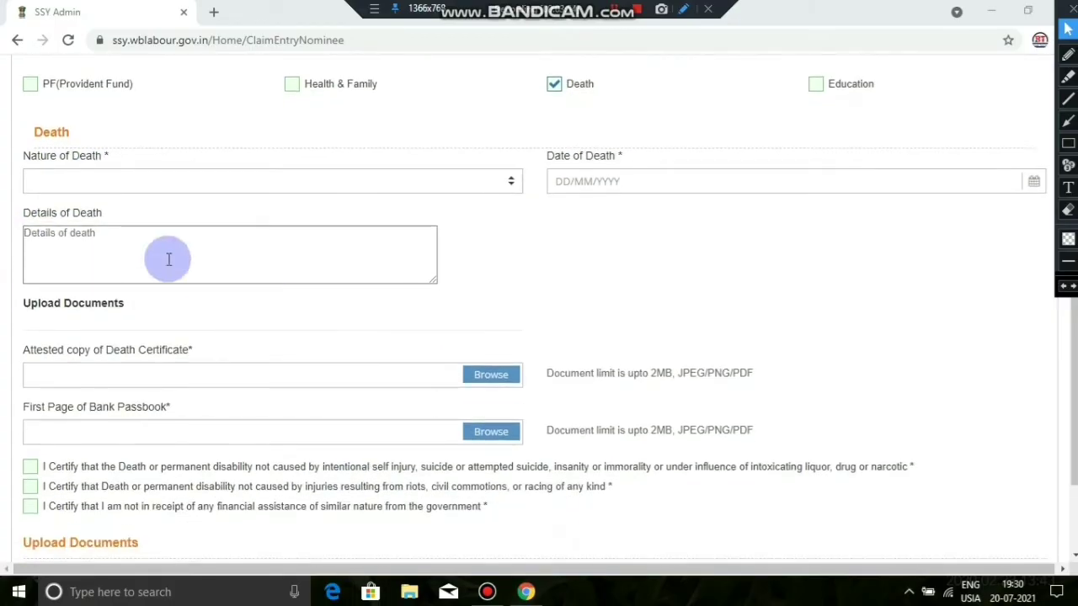
{"action": "left_click", "coordinate": [182, 180]}
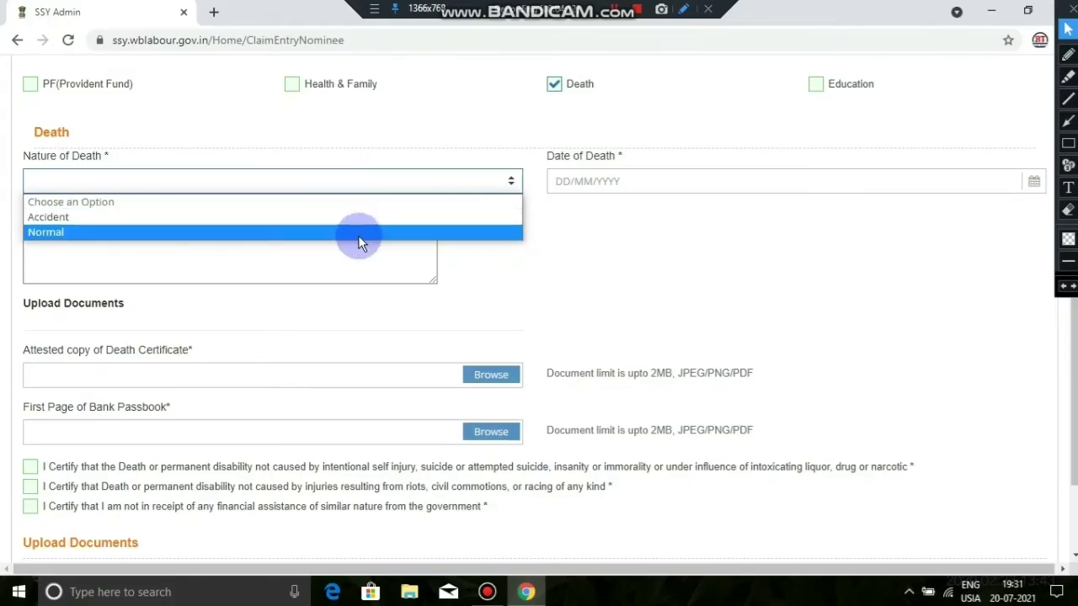
{"action": "left_click", "coordinate": [657, 244]}
{"action": "left_click", "coordinate": [600, 188]}
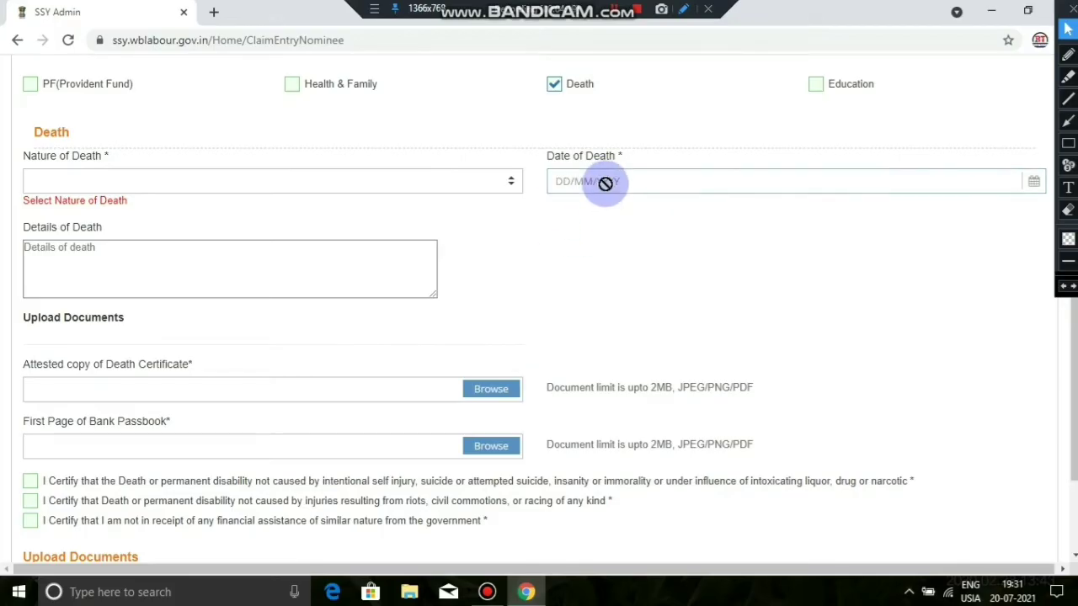
{"action": "scroll", "coordinate": [180, 208], "scroll_direction": "down", "scroll_amount": 1}
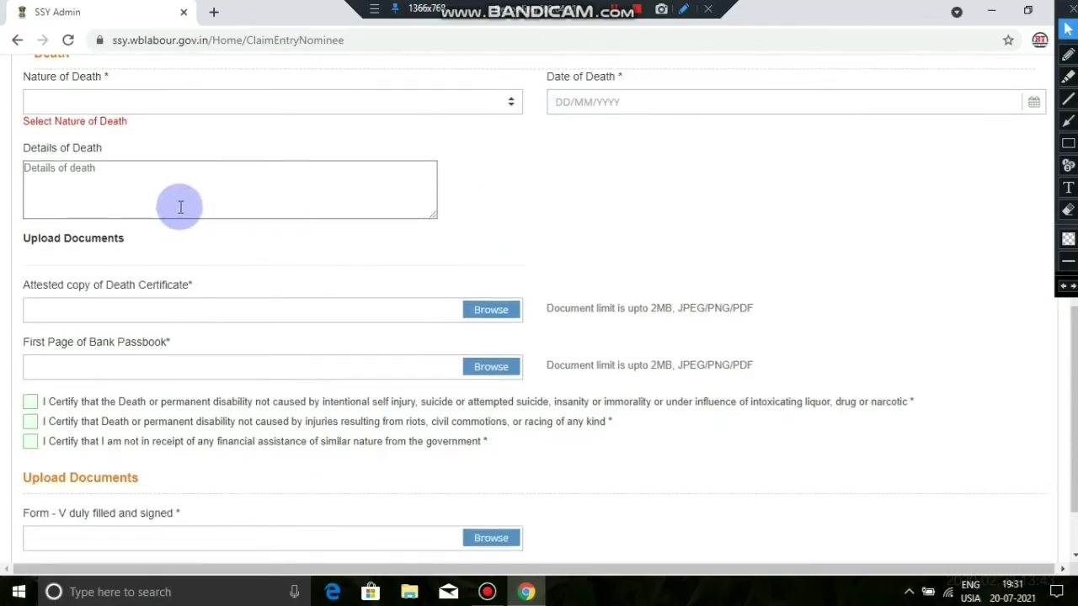
{"action": "left_click", "coordinate": [109, 185]}
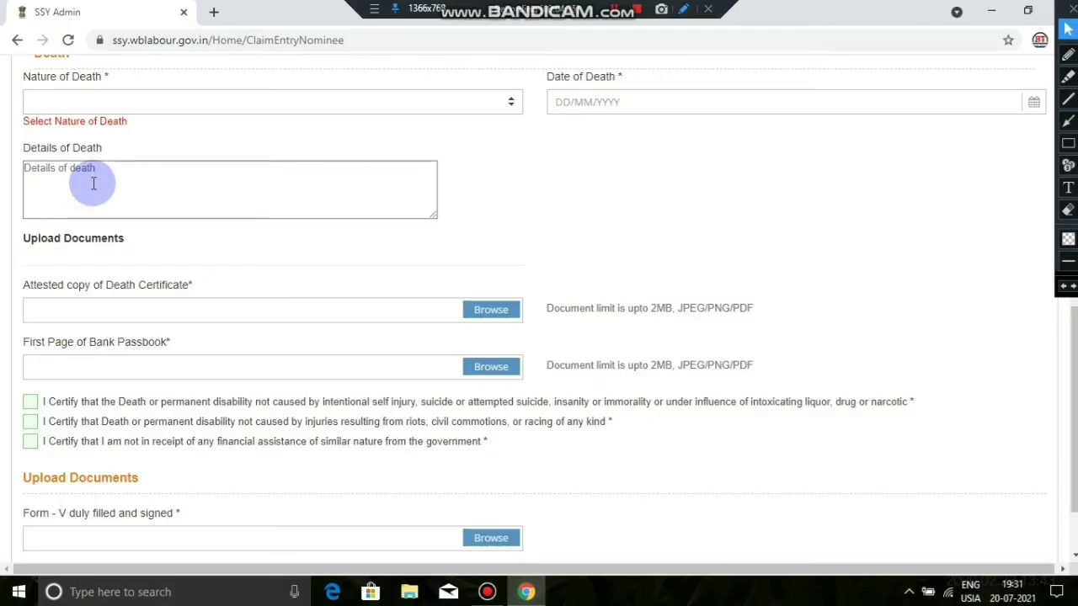
- Outline the Upload Documents heading and the attested copy of Death Certificate label with red rectangles
{"action": "scroll", "coordinate": [434, 220], "scroll_direction": "down", "scroll_amount": 1}
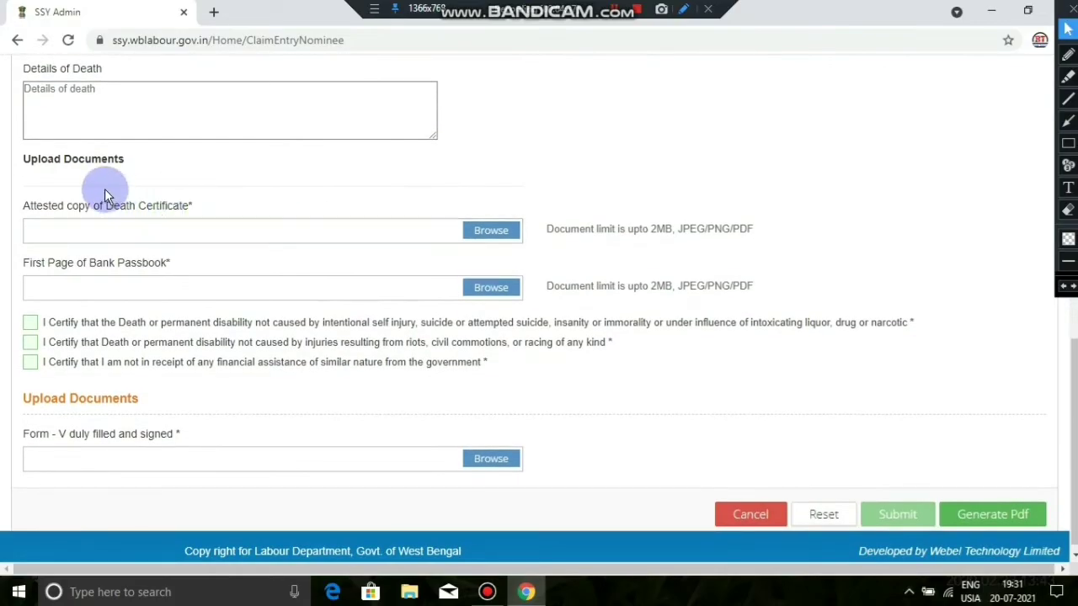
{"action": "left_click", "coordinate": [1068, 143]}
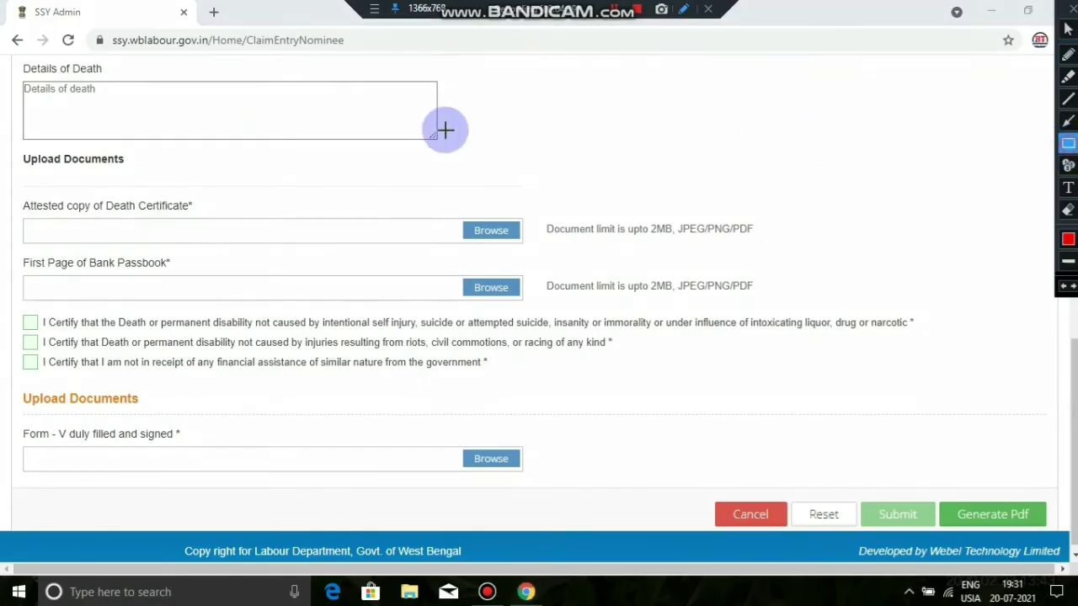
{"action": "left_click_drag", "start_coordinate": [23, 143], "coordinate": [170, 180]}
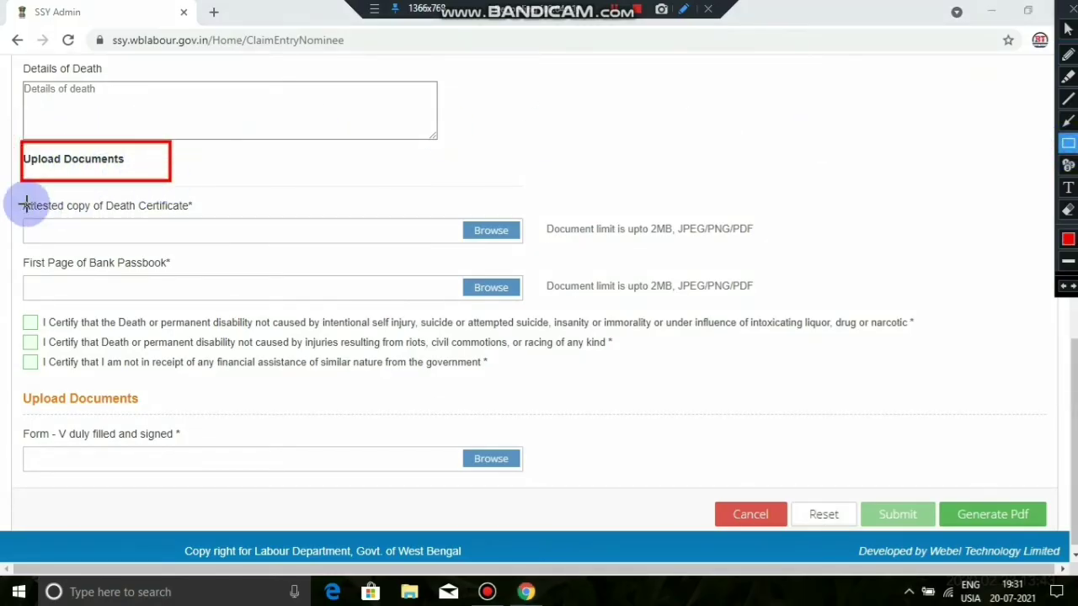
{"action": "mouse_move", "coordinate": [19, 197]}
{"action": "left_mouse_down"}
{"action": "mouse_move", "coordinate": [119, 223]}
{"action": "mouse_move", "coordinate": [197, 213]}
{"action": "left_mouse_up"}
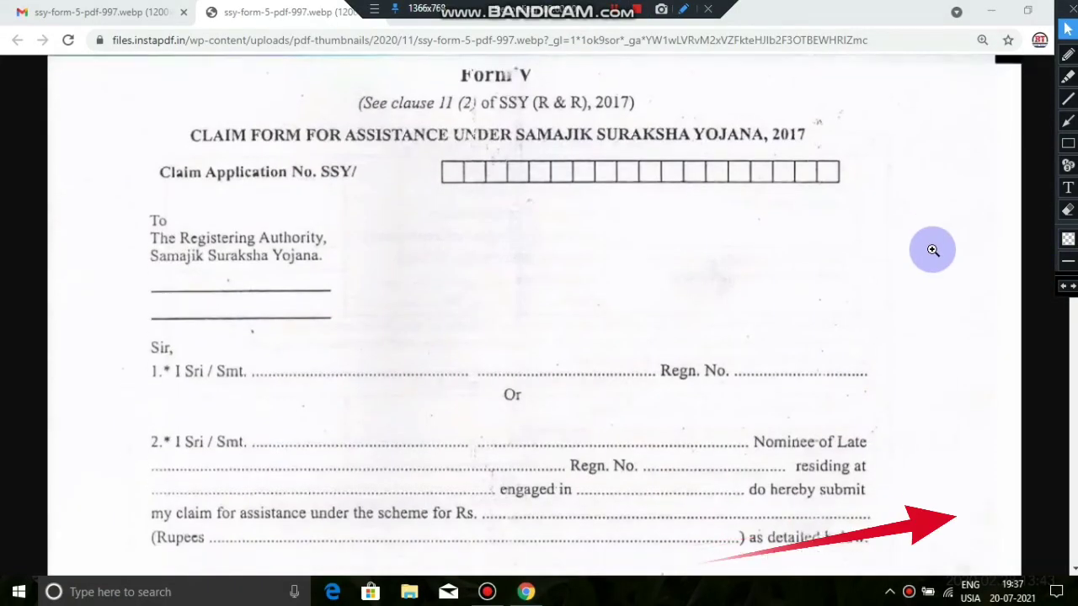
- Outline the beneficiary/nominee signature area on Form V and the blank signing space inside it with red rectangles
{"action": "scroll", "coordinate": [930, 250], "scroll_direction": "down", "scroll_amount": 1}
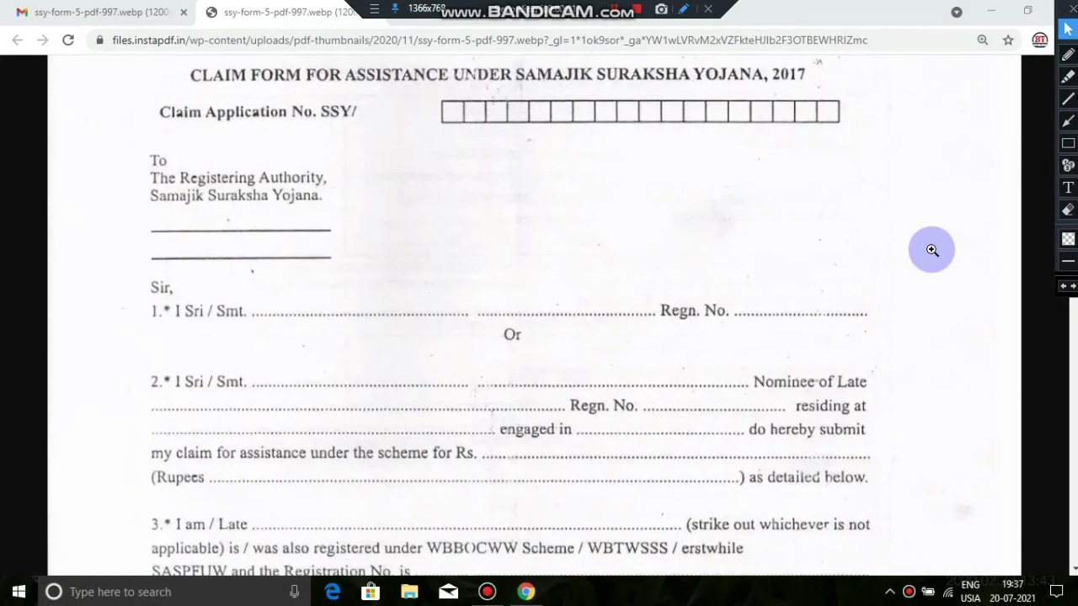
{"action": "scroll", "coordinate": [930, 250], "scroll_direction": "up", "scroll_amount": 2}
{"action": "scroll", "coordinate": [931, 250], "scroll_direction": "down", "scroll_amount": 1}
{"action": "scroll", "coordinate": [931, 250], "scroll_direction": "up", "scroll_amount": 1}
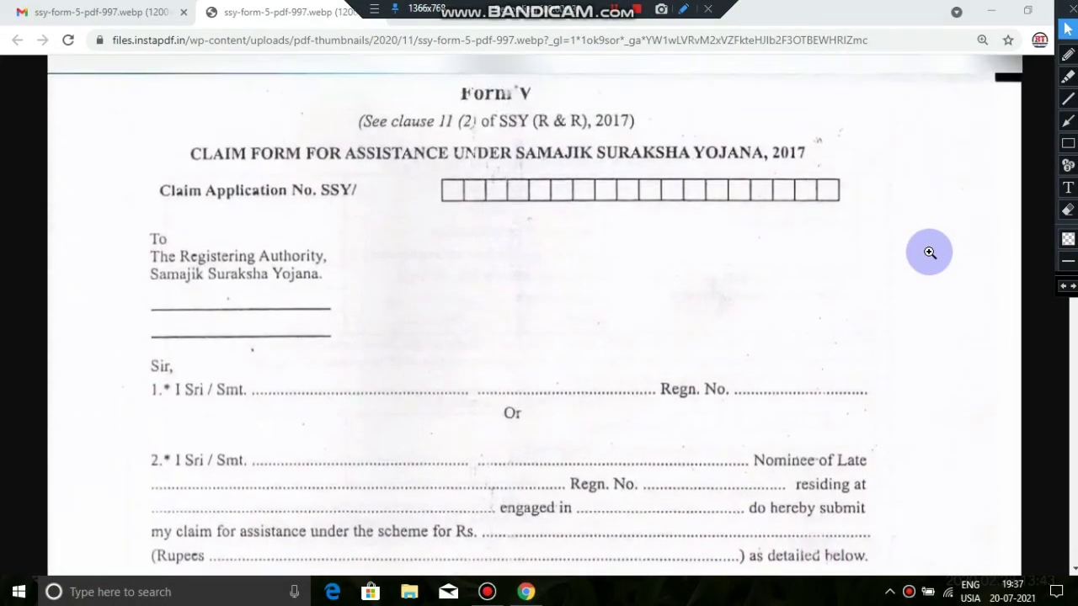
{"action": "scroll", "coordinate": [943, 244], "scroll_direction": "down", "scroll_amount": 6}
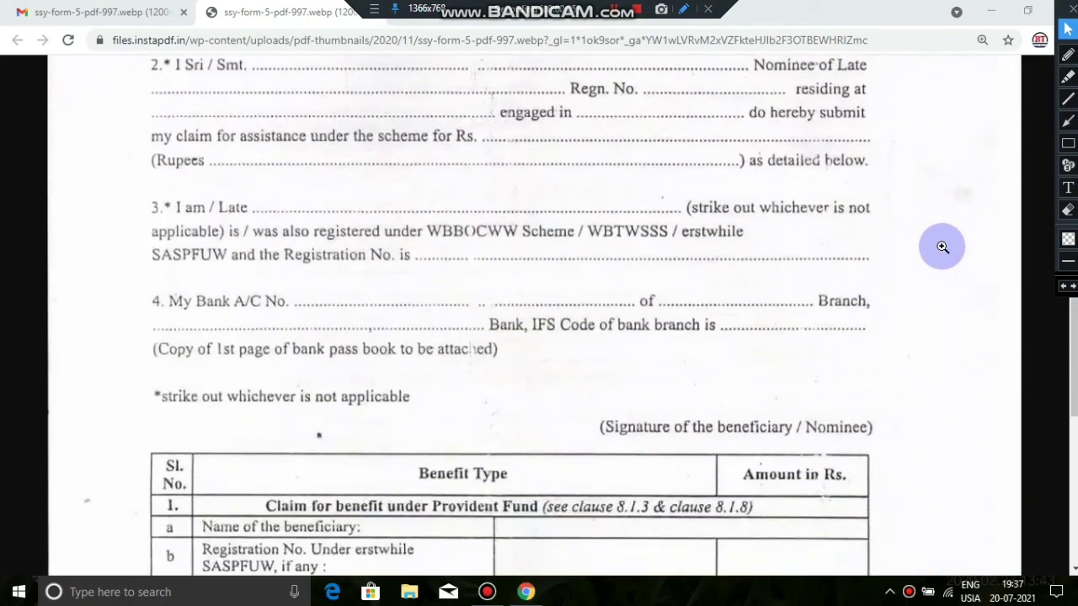
{"action": "left_click", "coordinate": [1067, 143]}
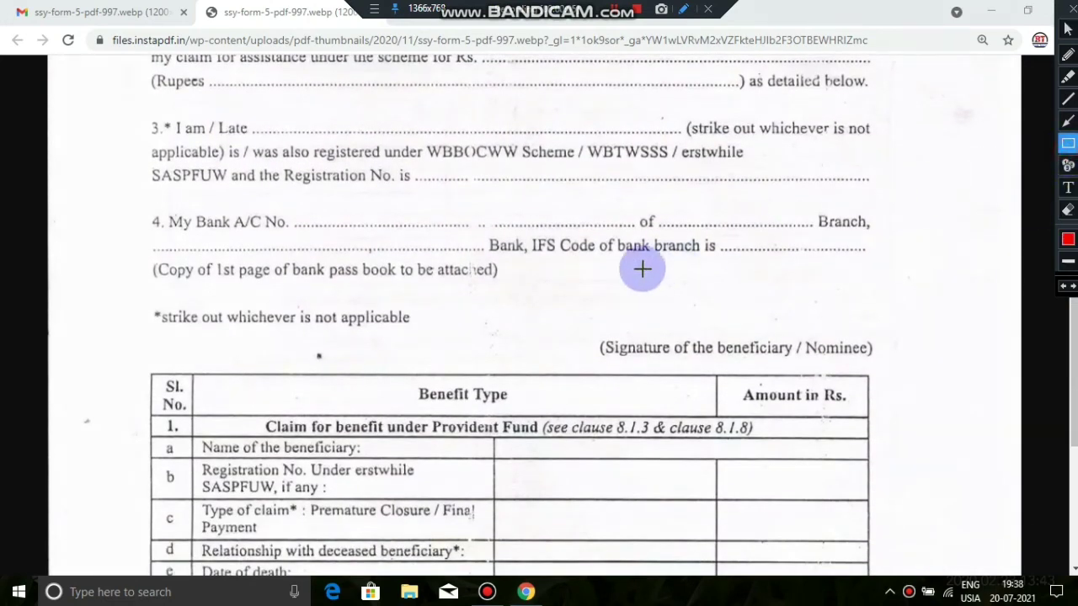
{"action": "mouse_move", "coordinate": [571, 292]}
{"action": "left_mouse_down"}
{"action": "mouse_move", "coordinate": [758, 385]}
{"action": "mouse_move", "coordinate": [910, 365]}
{"action": "left_mouse_up"}
{"action": "mouse_move", "coordinate": [604, 303]}
{"action": "left_mouse_down"}
{"action": "mouse_move", "coordinate": [702, 325]}
{"action": "mouse_move", "coordinate": [879, 333]}
{"action": "left_mouse_up"}
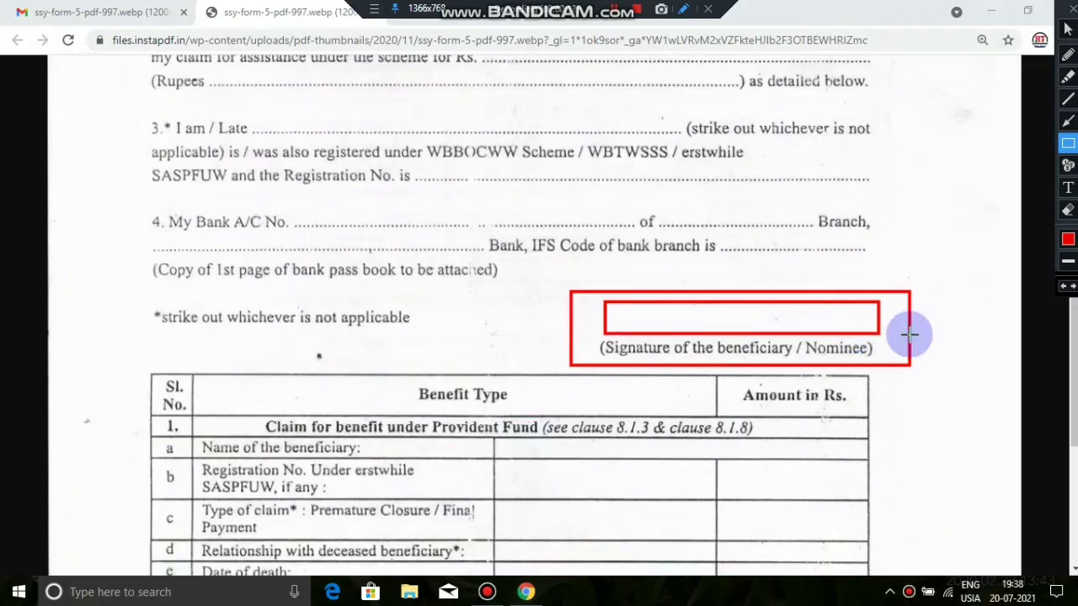
- Erase both red rectangles around the signature area on Form V
{"action": "left_click", "coordinate": [1067, 210]}
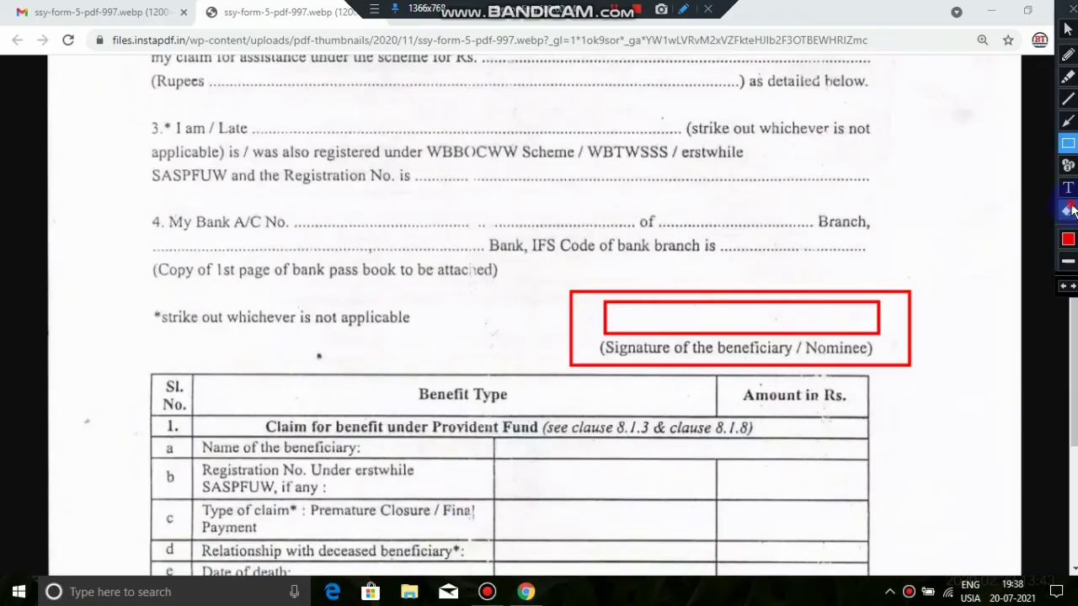
{"action": "mouse_move", "coordinate": [539, 258]}
{"action": "left_mouse_down"}
{"action": "mouse_move", "coordinate": [1038, 423]}
{"action": "mouse_move", "coordinate": [1022, 444]}
{"action": "left_mouse_up"}
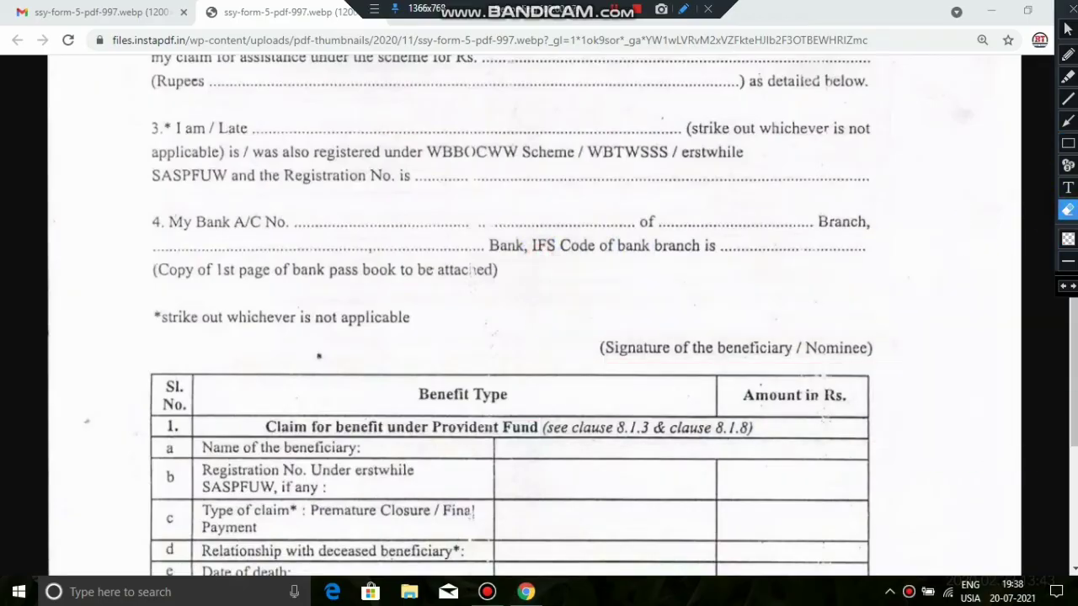
{"action": "left_click", "coordinate": [1064, 31]}
- Outline the Form V title and clause reference at the beginning of the claim form with a red rectangle
{"action": "scroll", "coordinate": [825, 276], "scroll_direction": "up", "scroll_amount": 10}
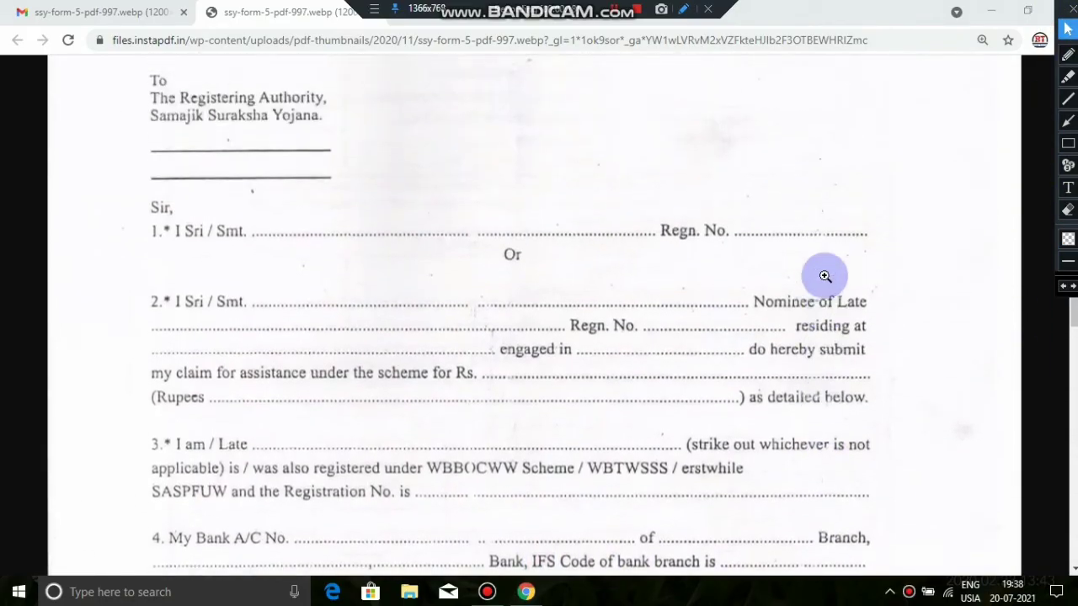
{"action": "left_click", "coordinate": [1067, 143]}
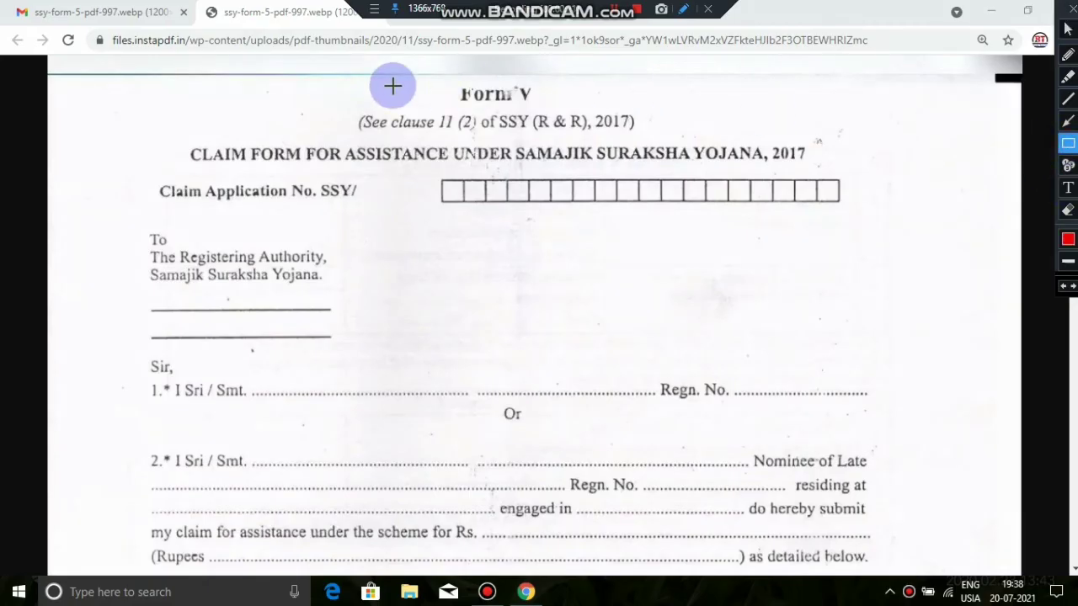
{"action": "mouse_move", "coordinate": [324, 77]}
{"action": "left_mouse_down"}
{"action": "mouse_move", "coordinate": [494, 149]}
{"action": "mouse_move", "coordinate": [776, 140]}
{"action": "left_mouse_up"}
{"action": "left_click", "coordinate": [1067, 209]}
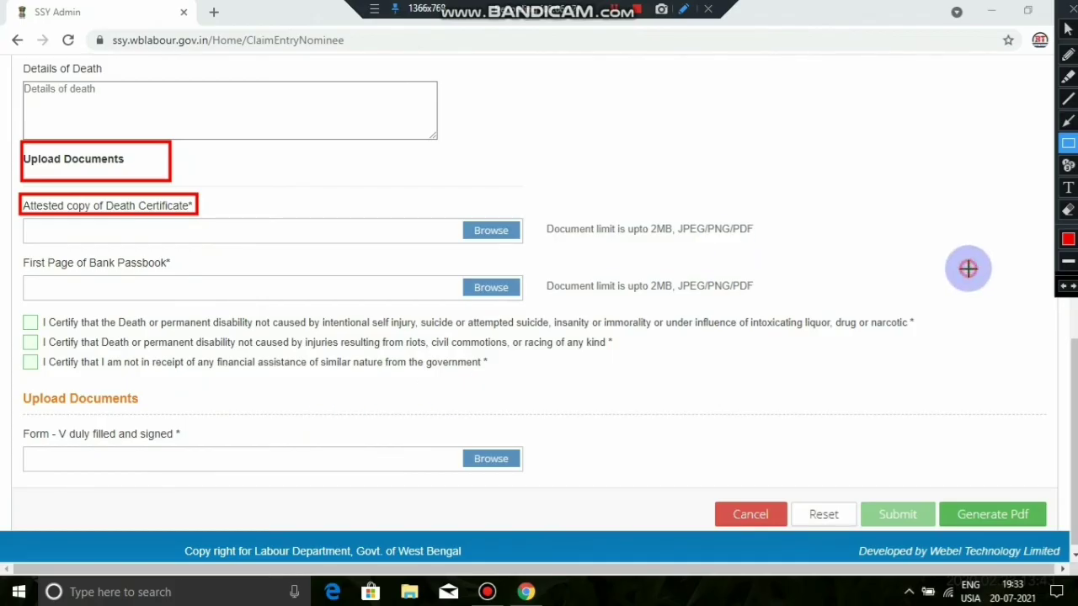
{"action": "left_click", "coordinate": [1068, 28]}
{"action": "scroll", "coordinate": [871, 258], "scroll_direction": "up", "scroll_amount": 5}
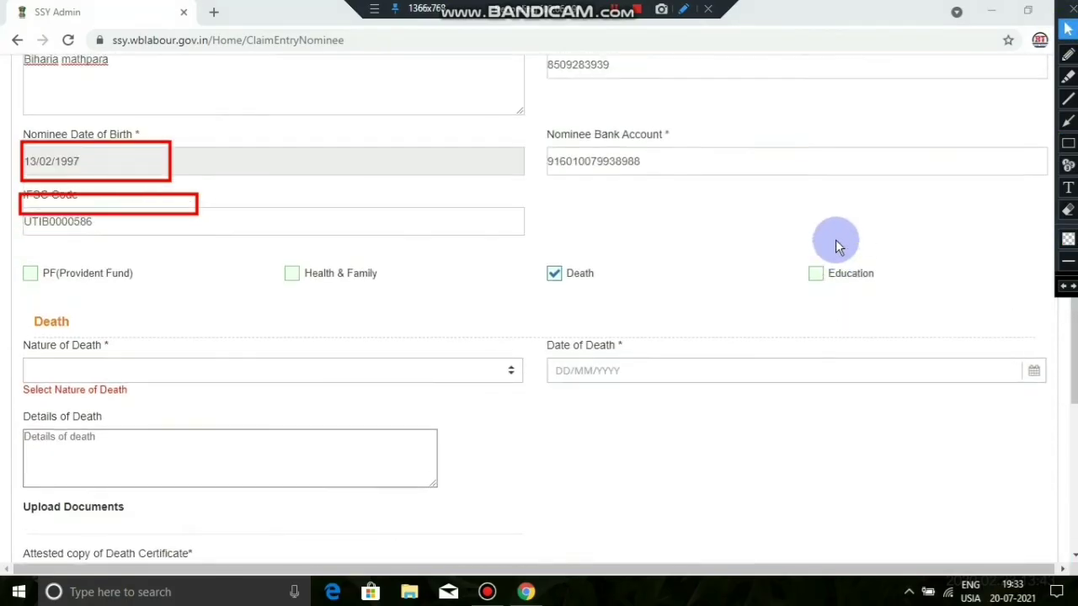
{"action": "scroll", "coordinate": [823, 227], "scroll_direction": "down", "scroll_amount": 2}
{"action": "scroll", "coordinate": [820, 235], "scroll_direction": "down", "scroll_amount": 3}
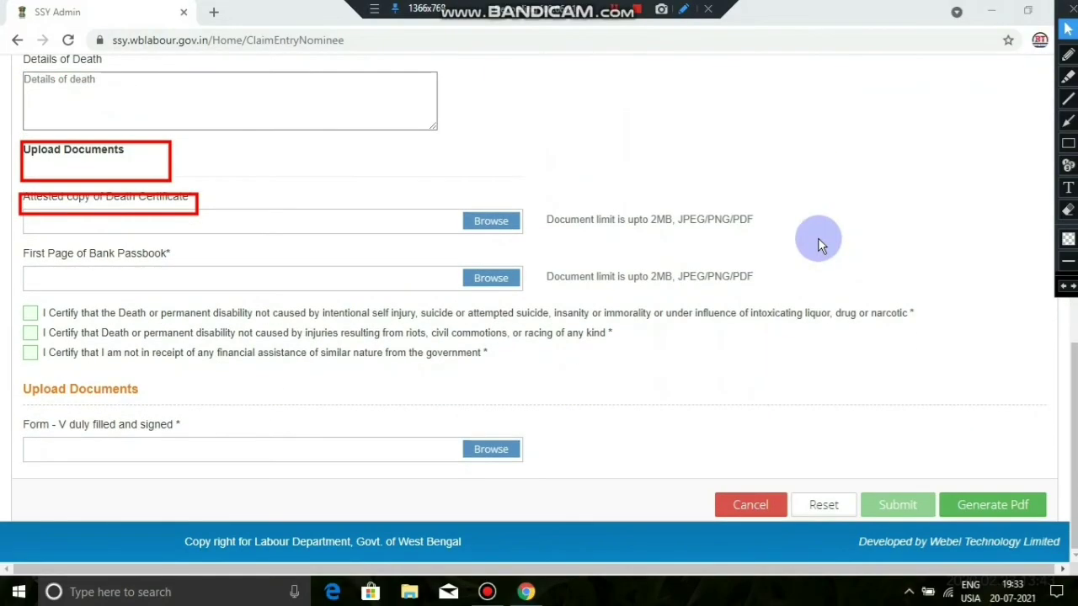